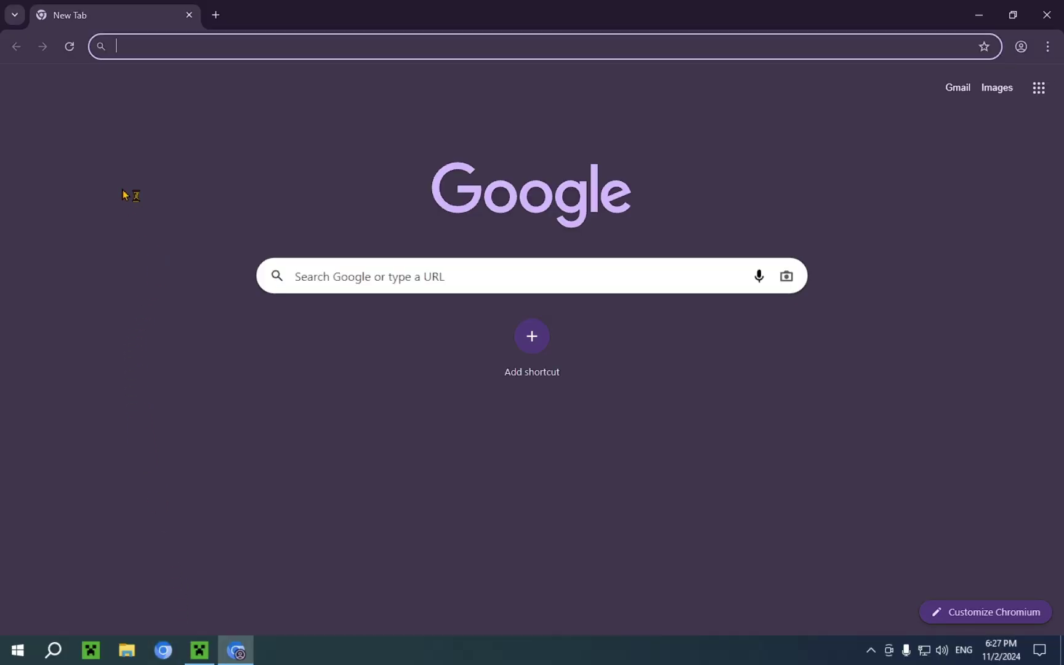
Search Google for "minecraft server list".
type("minec")
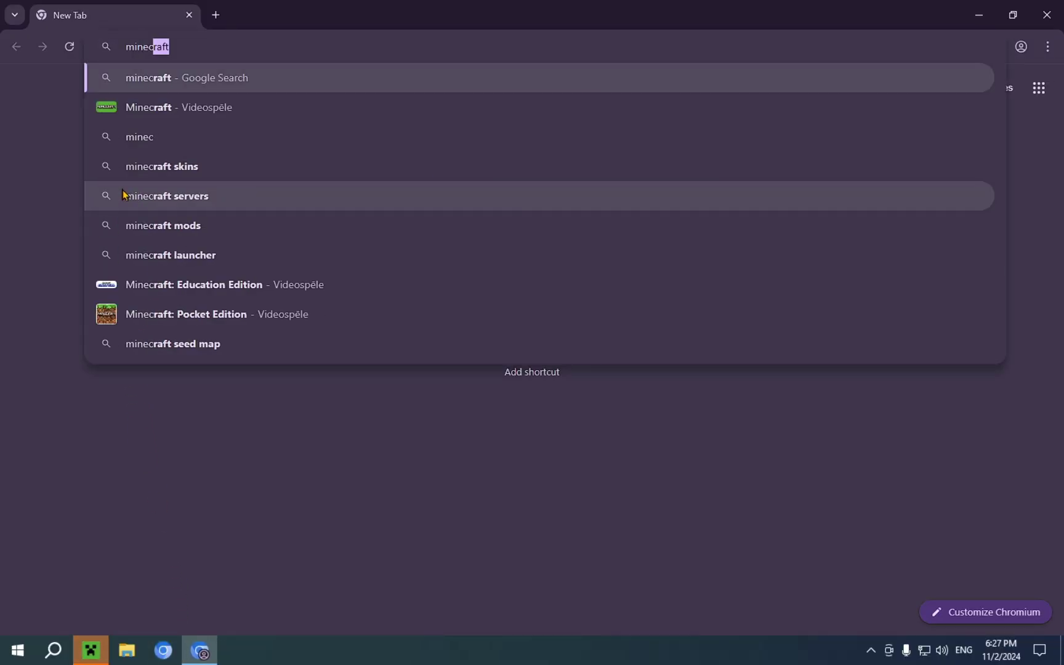
type("raft server")
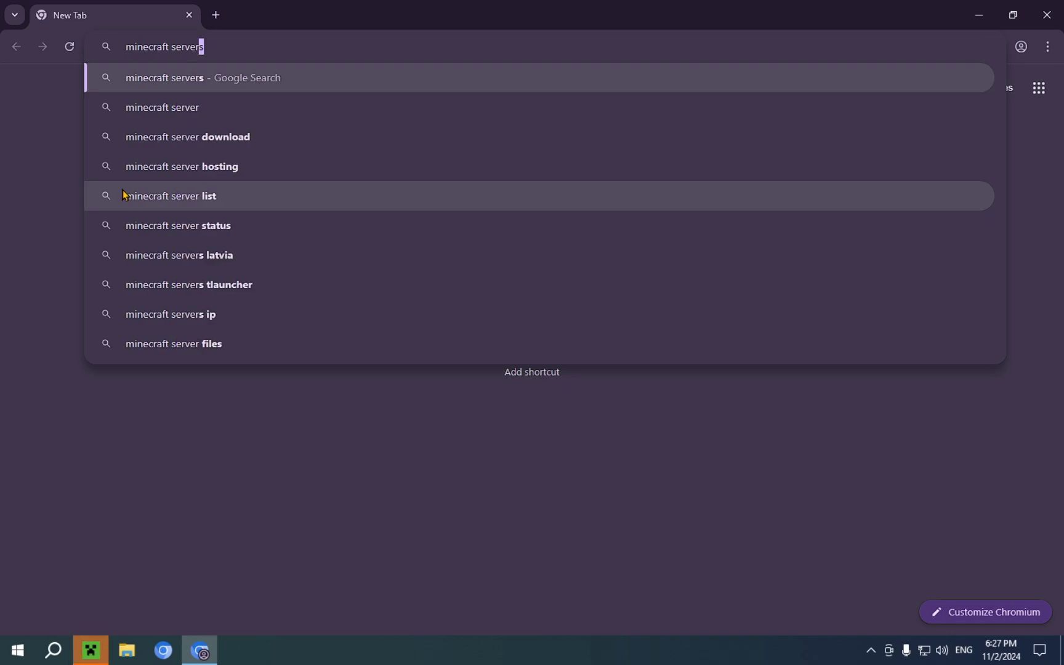
type(" list")
key("Return")
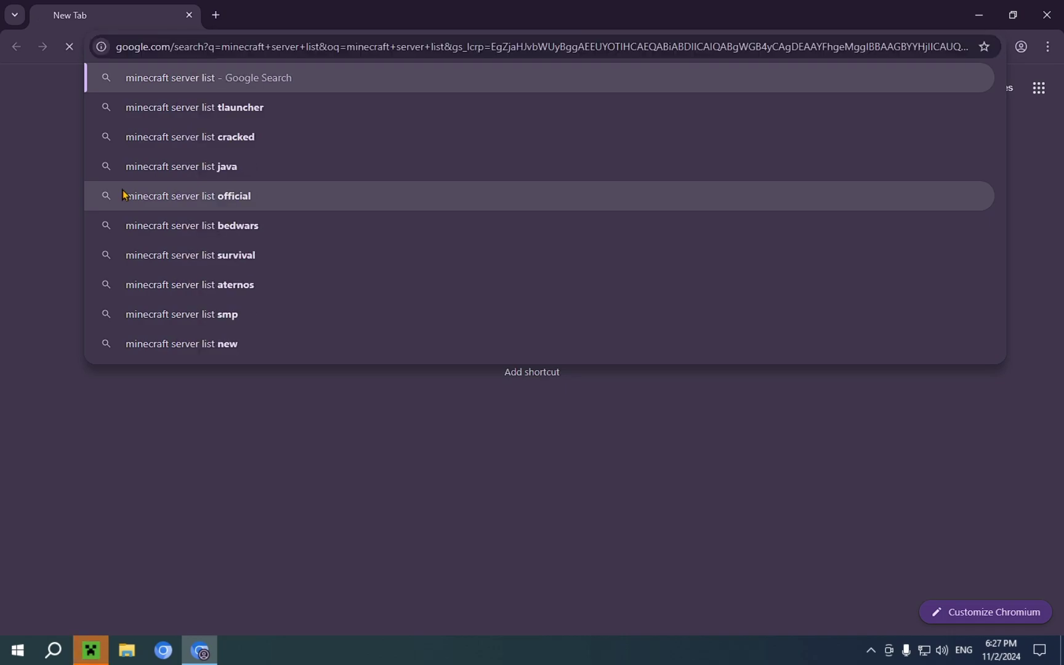
left_click(598, 533)
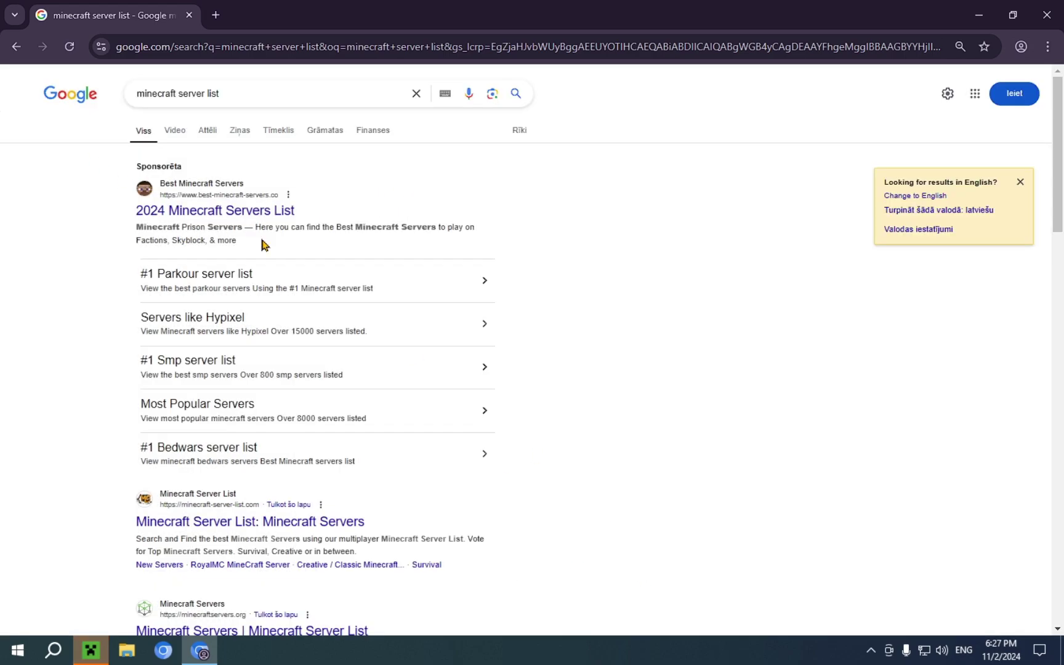
Open The Official Minecraft Server List result from FindMCServer.com and dismiss its welcome popup.
scroll(262, 244, "down", 2)
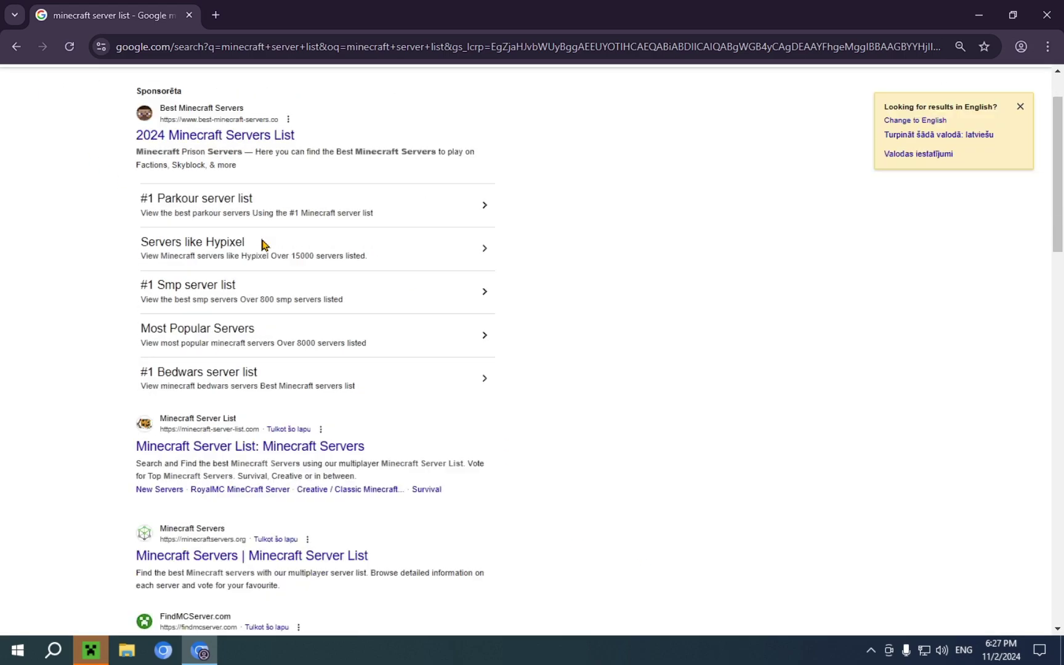
scroll(262, 244, "down", 1)
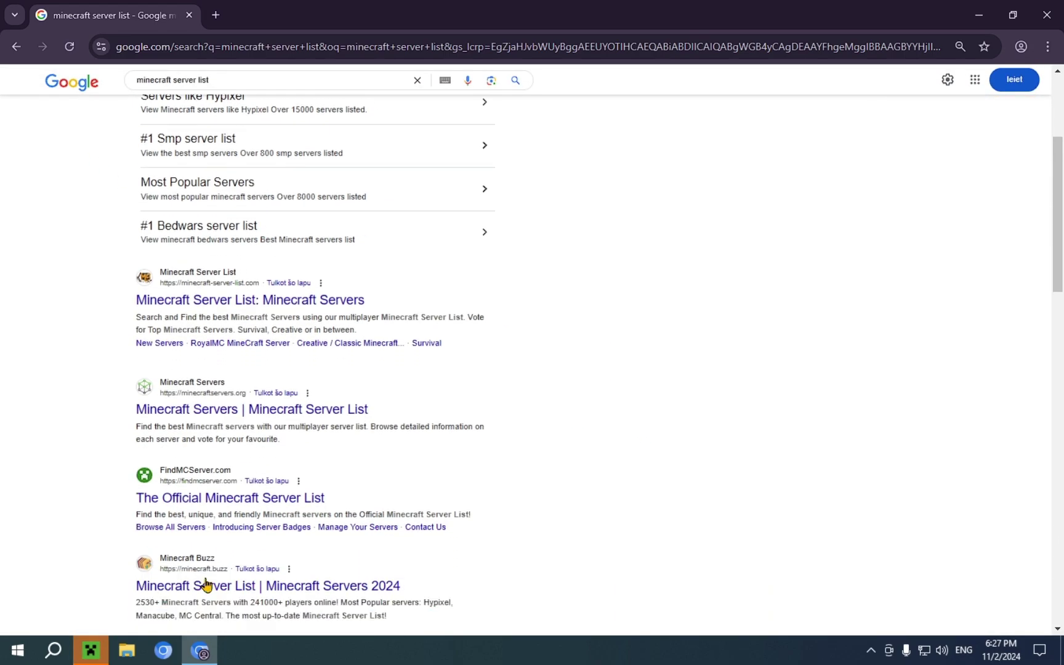
left_click(187, 501)
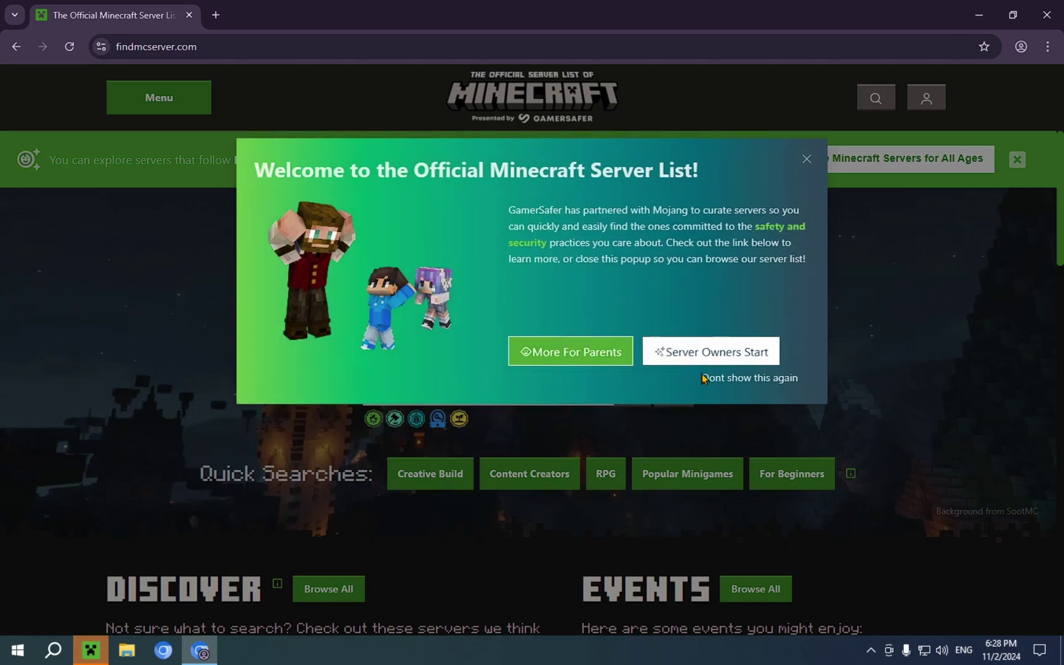
left_click(805, 160)
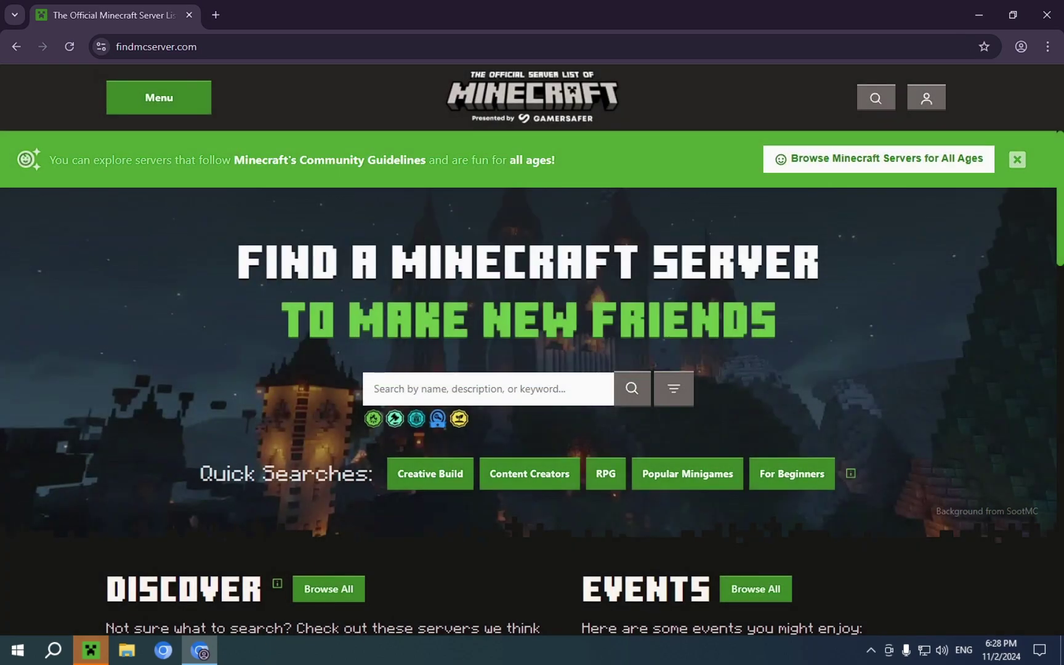
Switch to Minecraft and open the form for adding an external server.
left_click(90, 651)
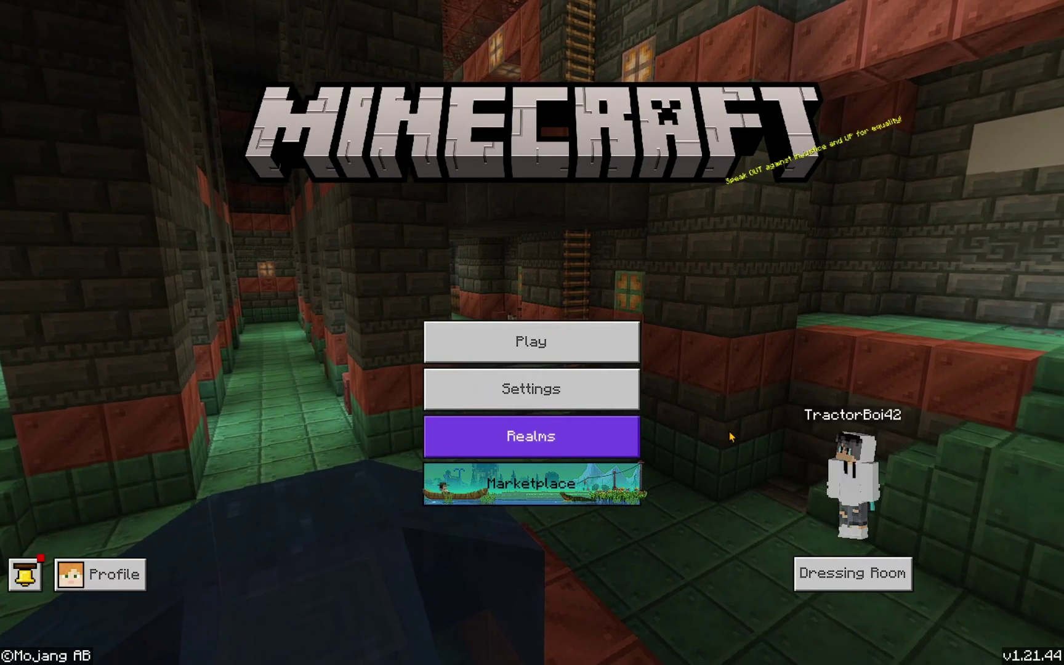
left_click(537, 326)
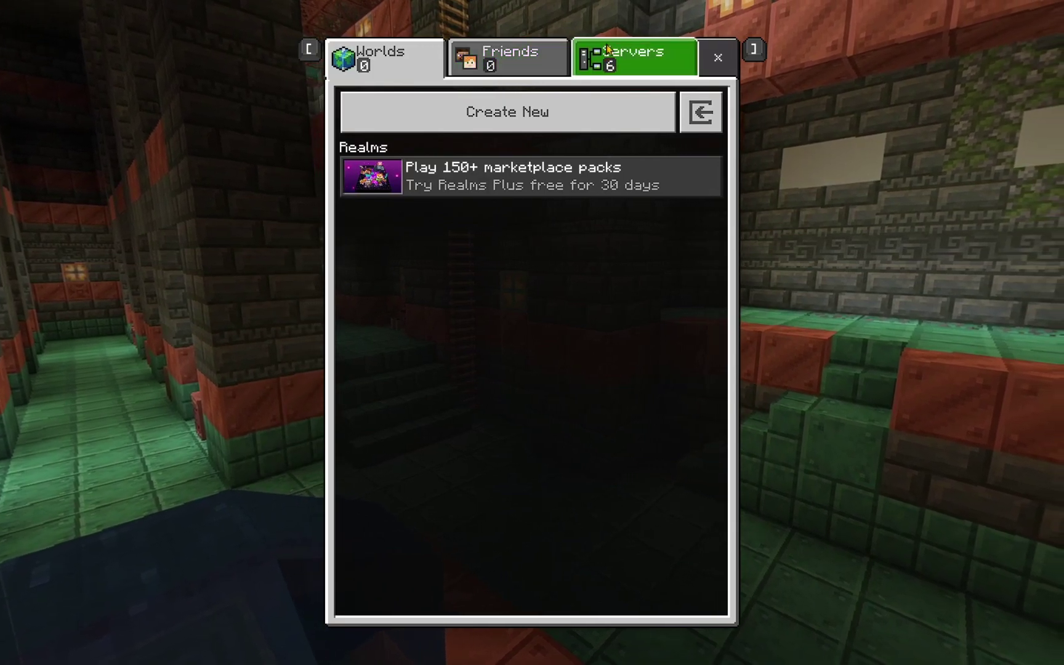
left_click(638, 68)
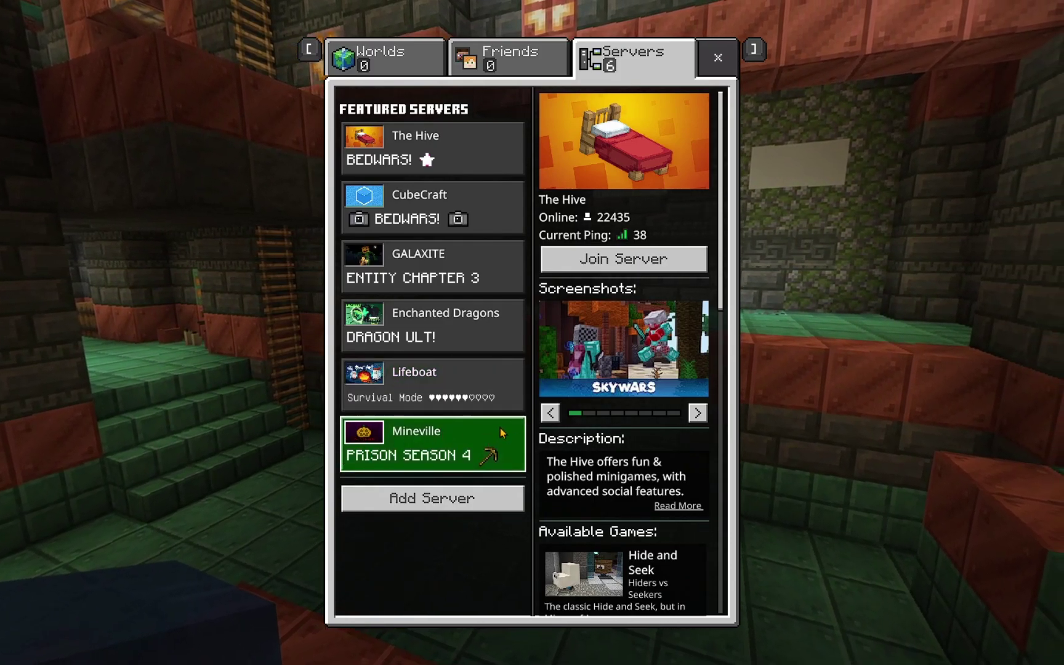
left_click(441, 509)
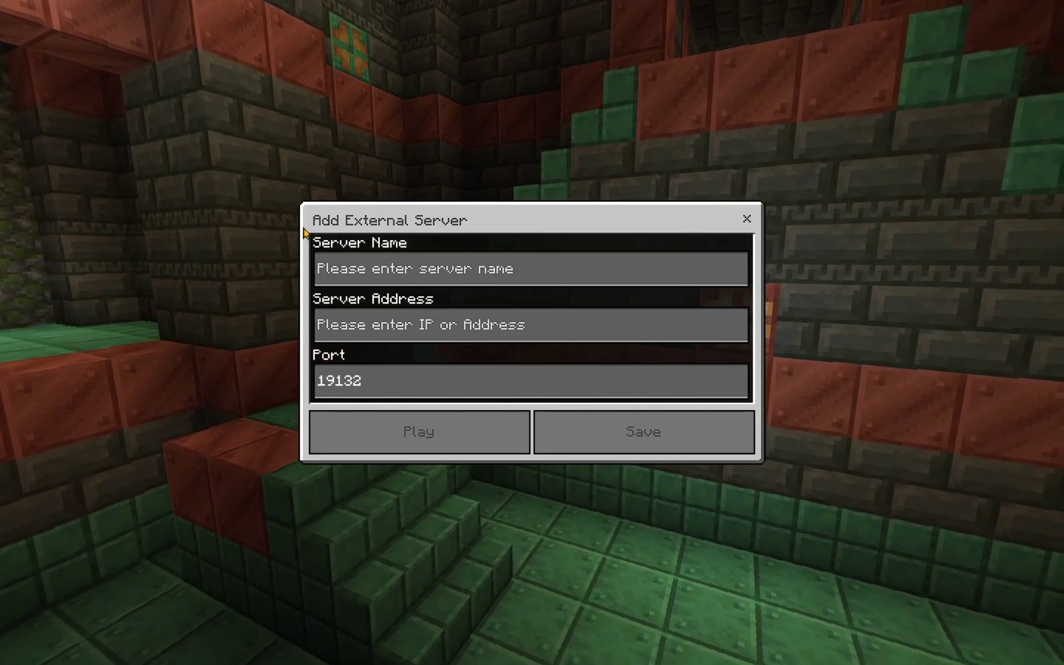
Name the external server "kfjgkdhfjkg" and take the game out of full screen.
left_click(397, 266)
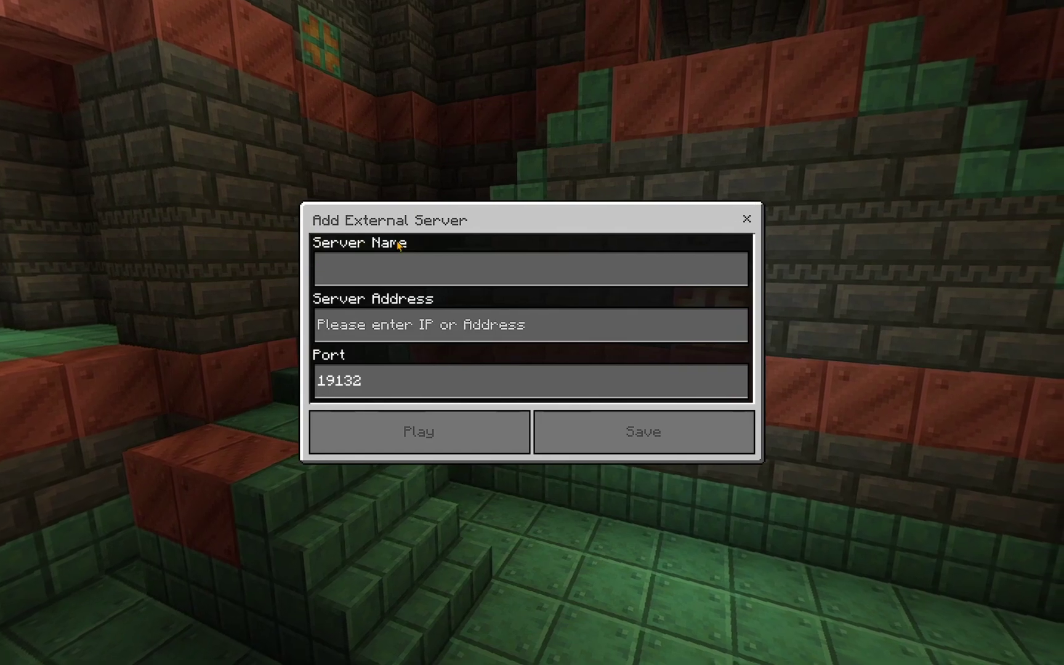
type("kfjgkdhfjkg")
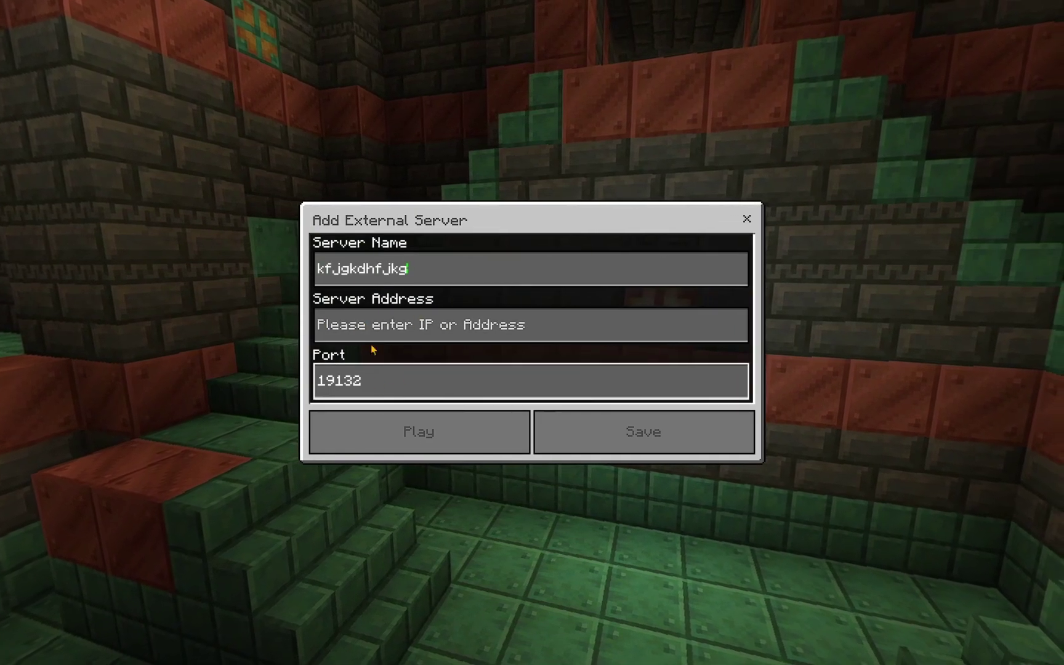
key("F11")
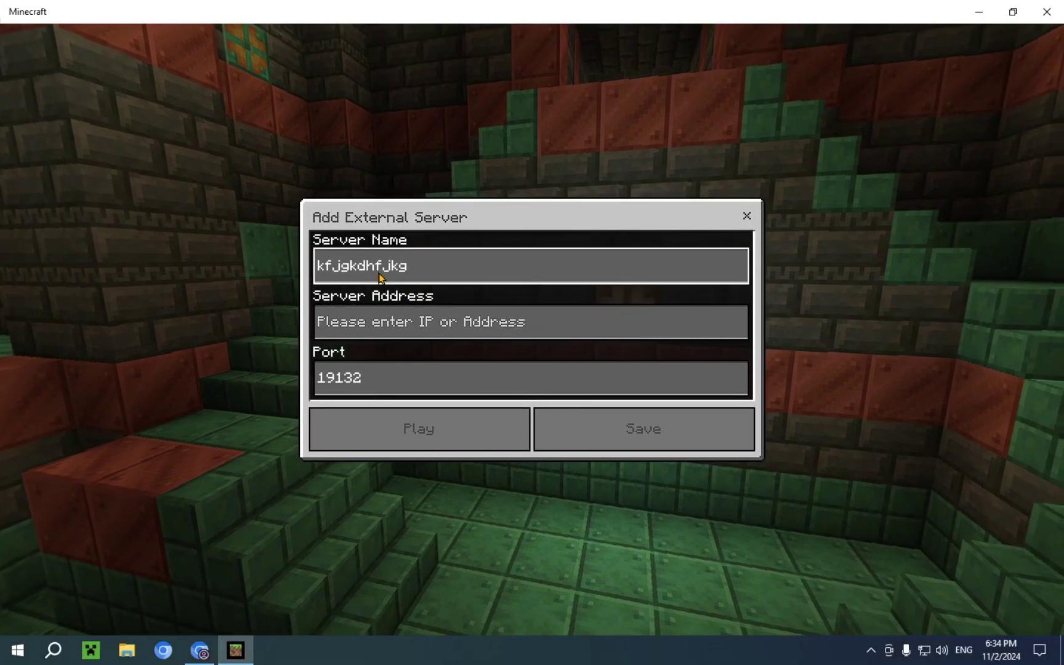
Switch to the browser and open the DorkNet server's page from the Latest-Bedrock results.
left_click(199, 651)
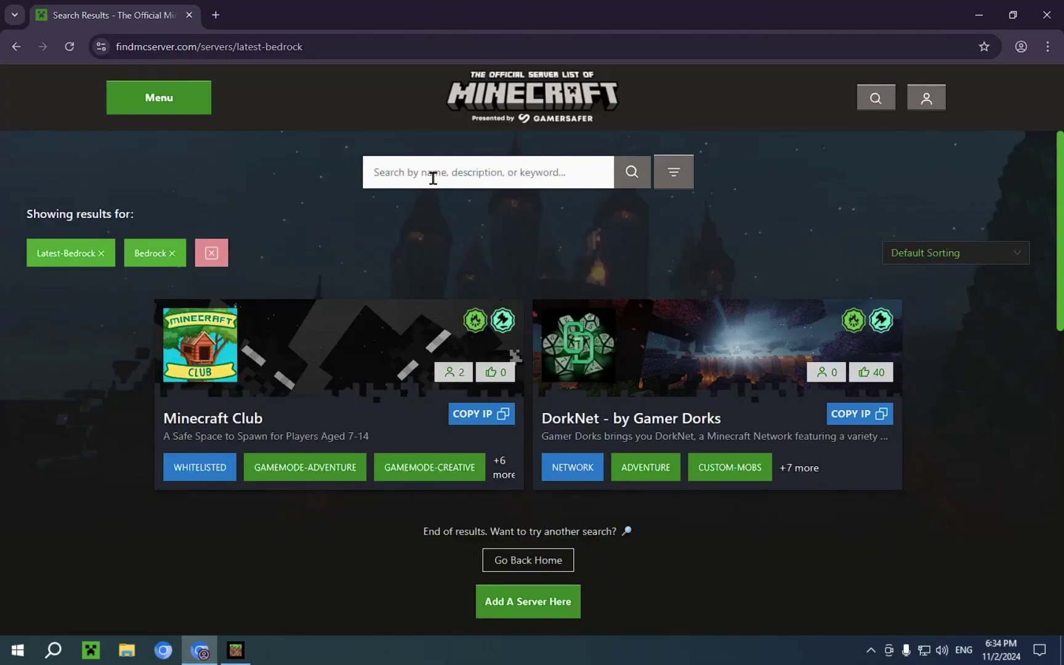
scroll(335, 237, "down", 1)
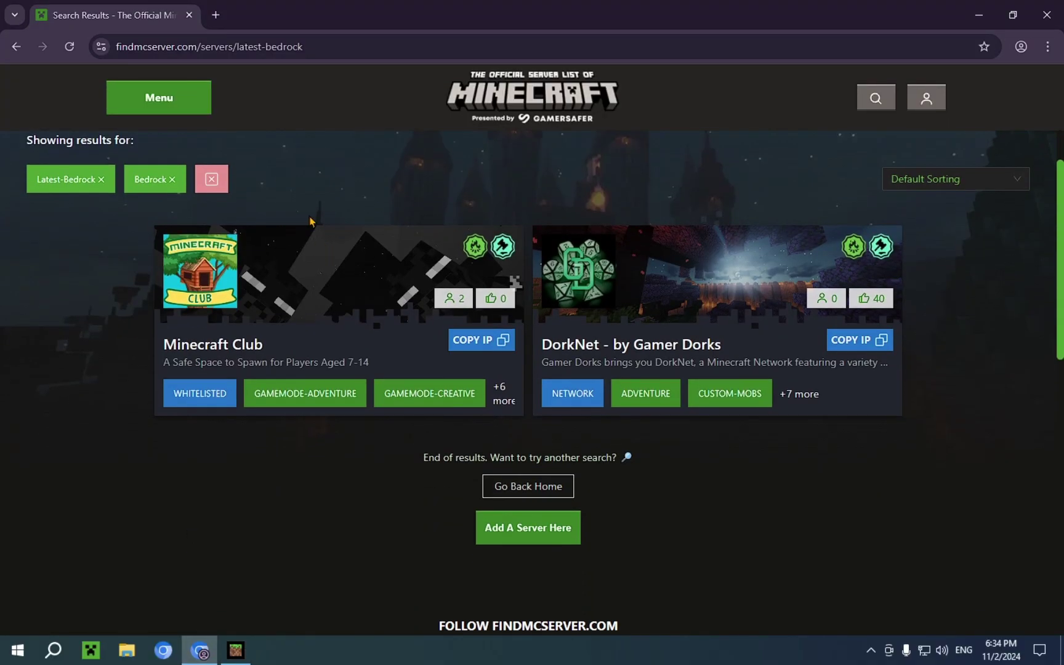
scroll(190, 300, "up", 1)
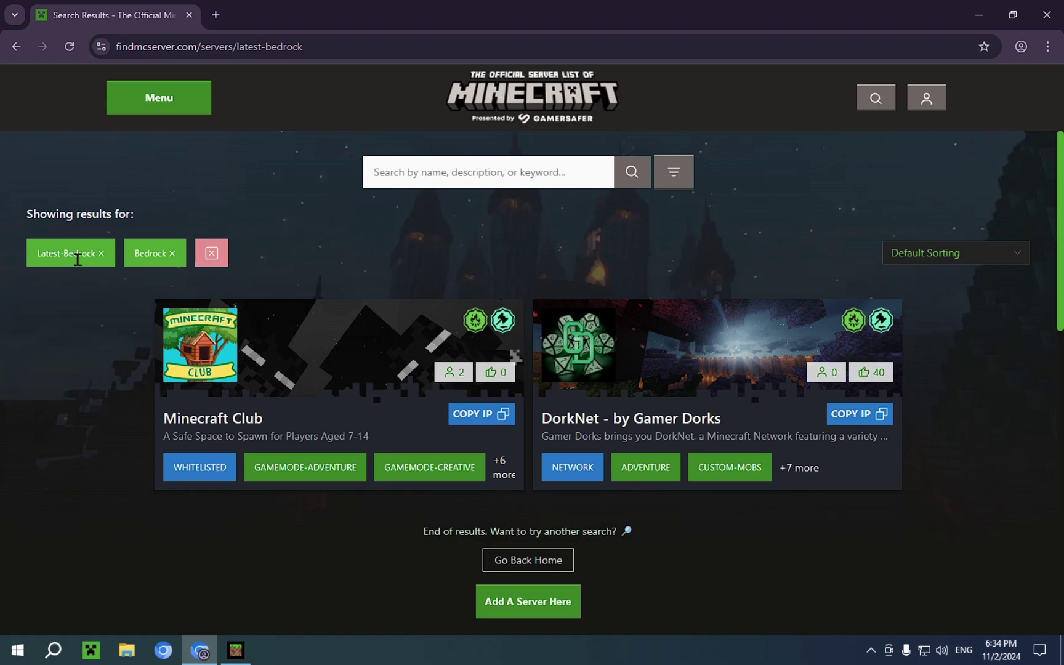
scroll(245, 360, "down", 1)
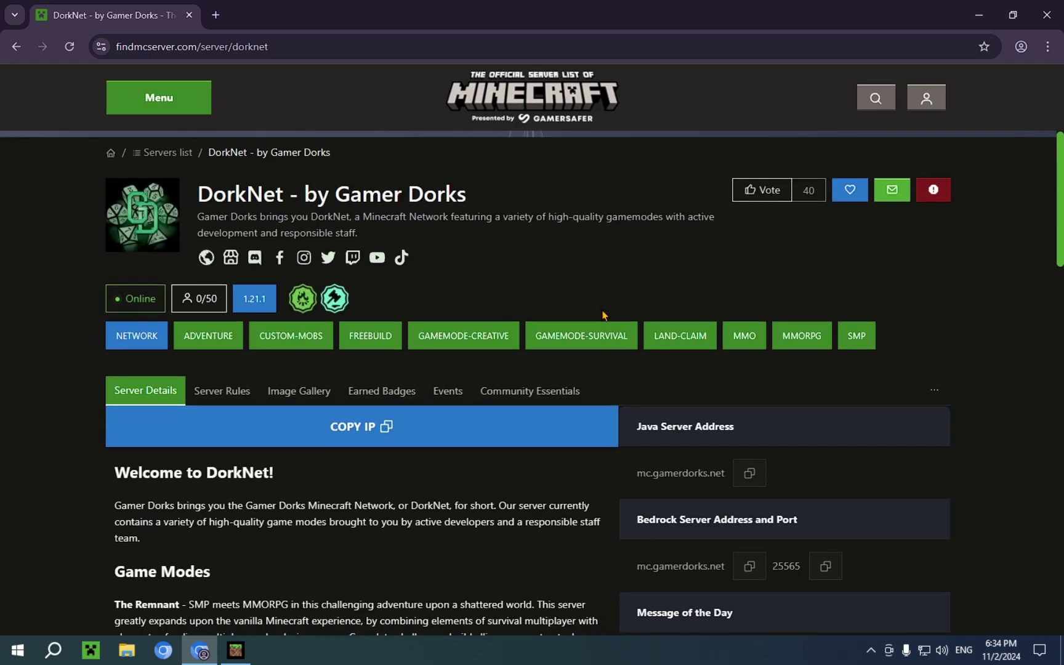
Copy DorkNet's Bedrock address mc.gamerdorks.net and paste it as the server address in Minecraft.
scroll(602, 314, "down", 2)
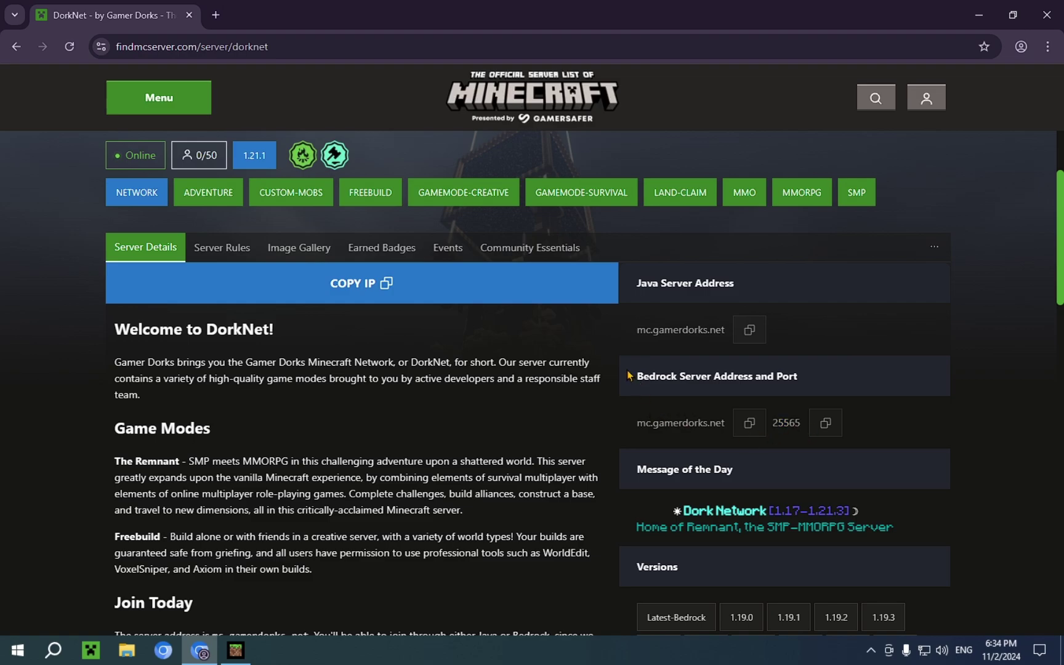
left_click_drag(628, 375, 842, 374)
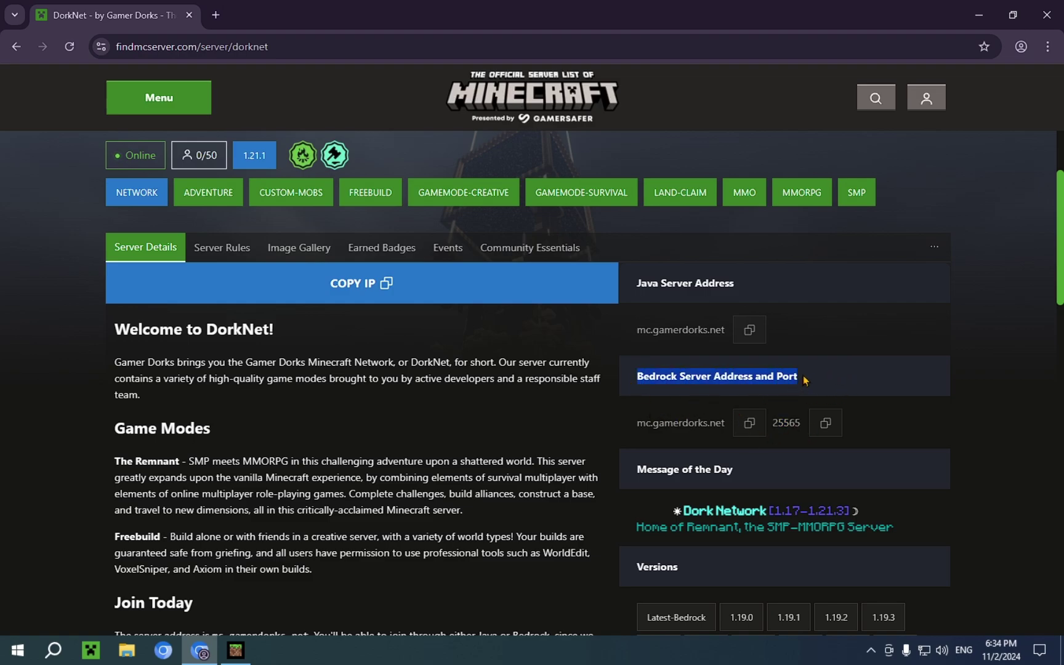
left_click(749, 423)
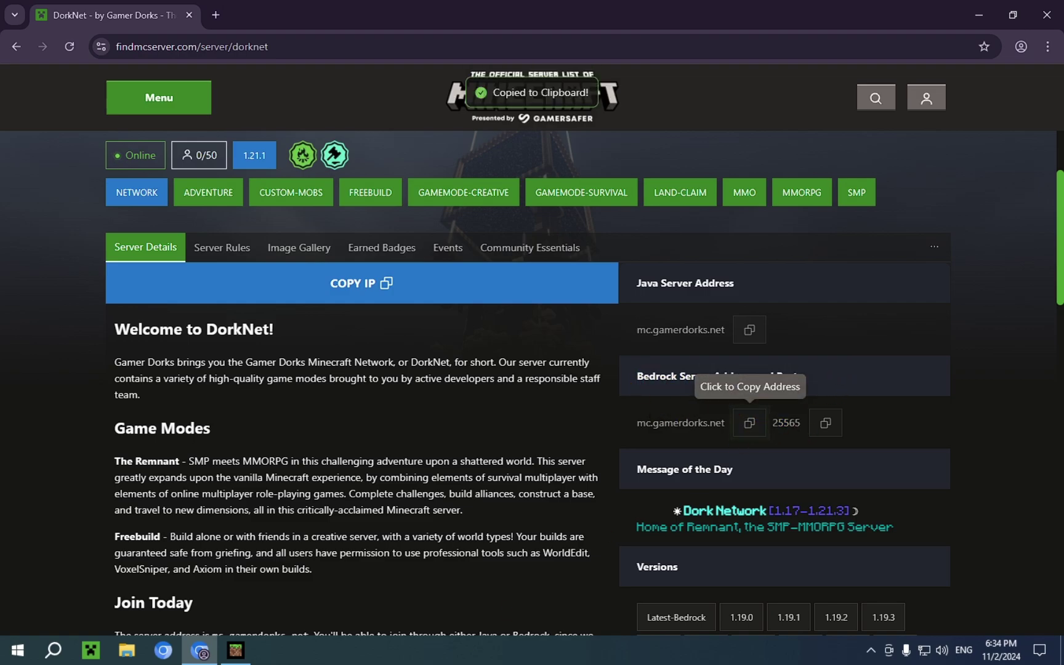
left_click(234, 652)
left_click(420, 328)
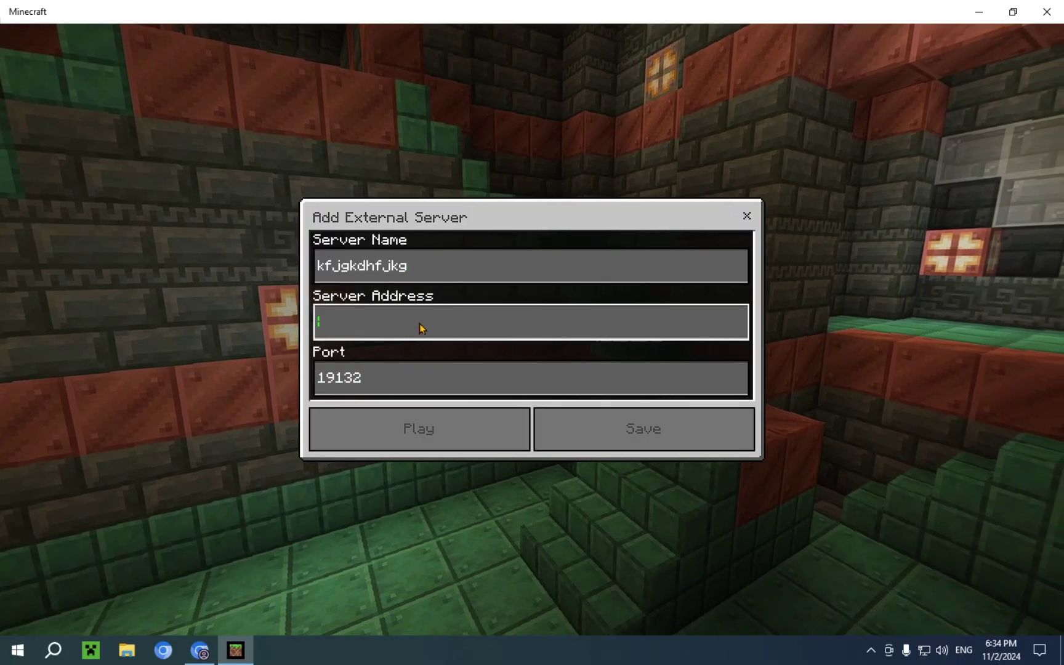
key("ctrl+v")
Copy the Bedrock port from the DorkNet page, set the external server's port in Minecraft to 25565, and save the server.
key("alt+Tab")
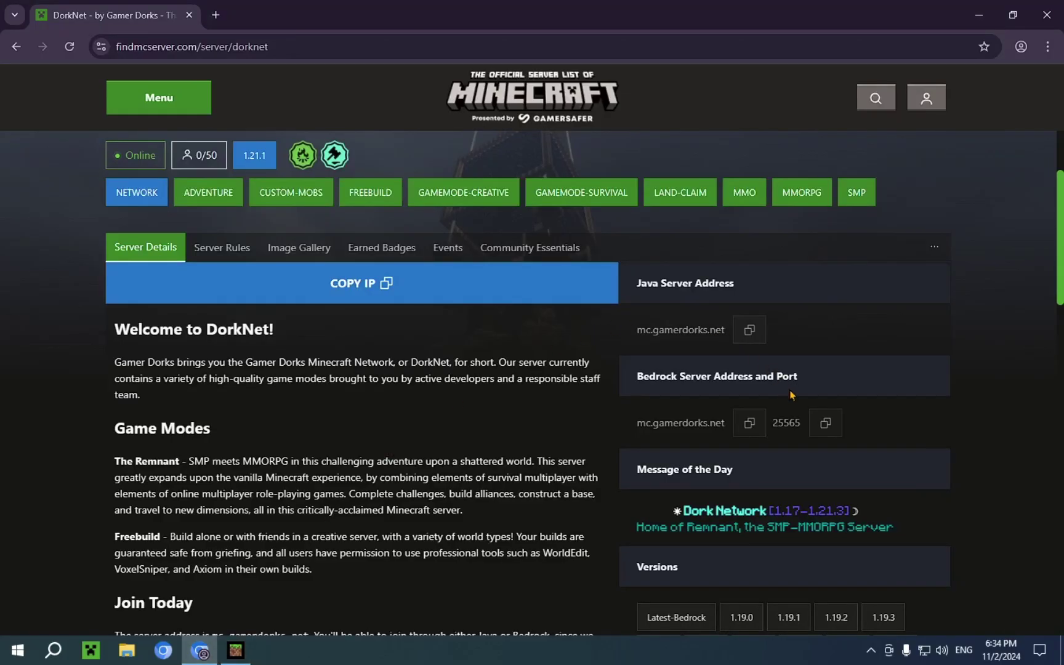
left_click(826, 423)
left_click(235, 650)
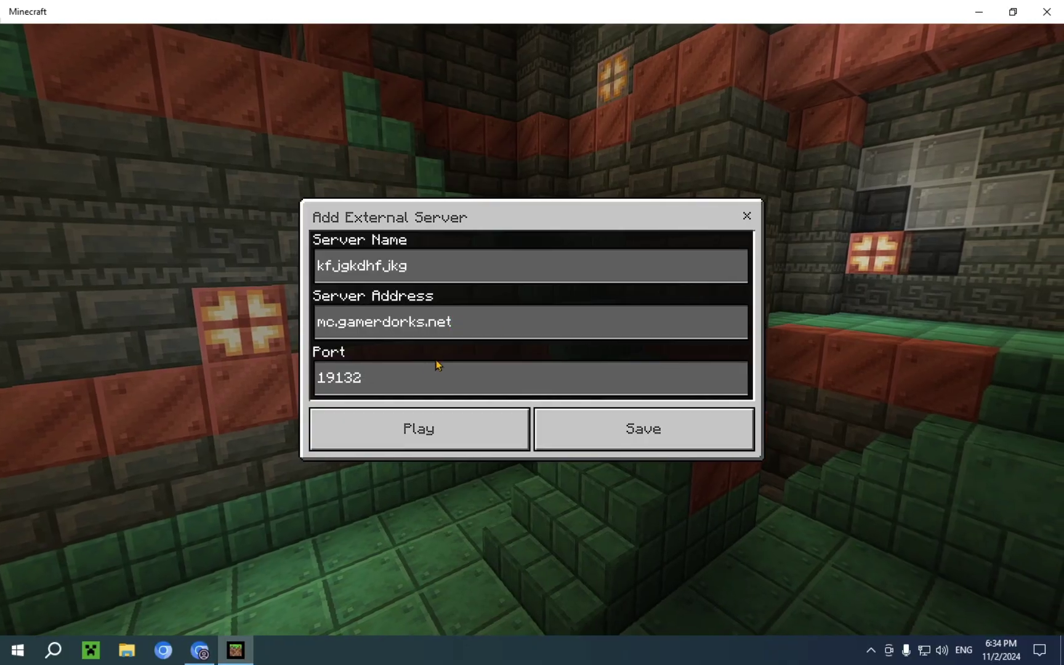
left_click(437, 363)
key("BackSpace")
key("BackSpace")
key("BackSpace")
key("BackSpace")
key("BackSpace")
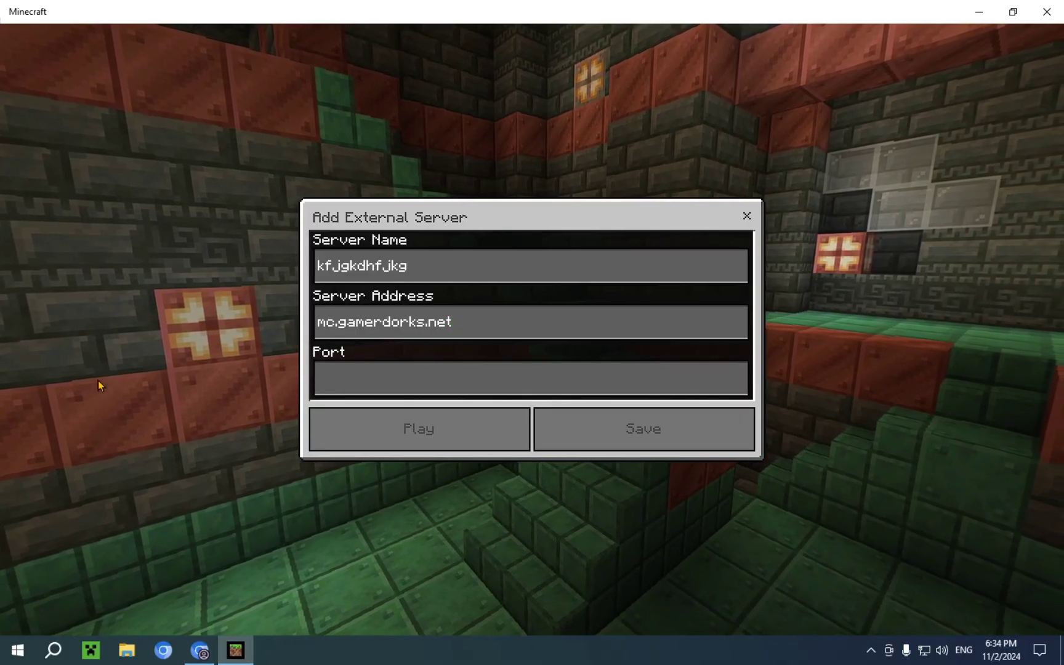
type("25565")
left_click(614, 440)
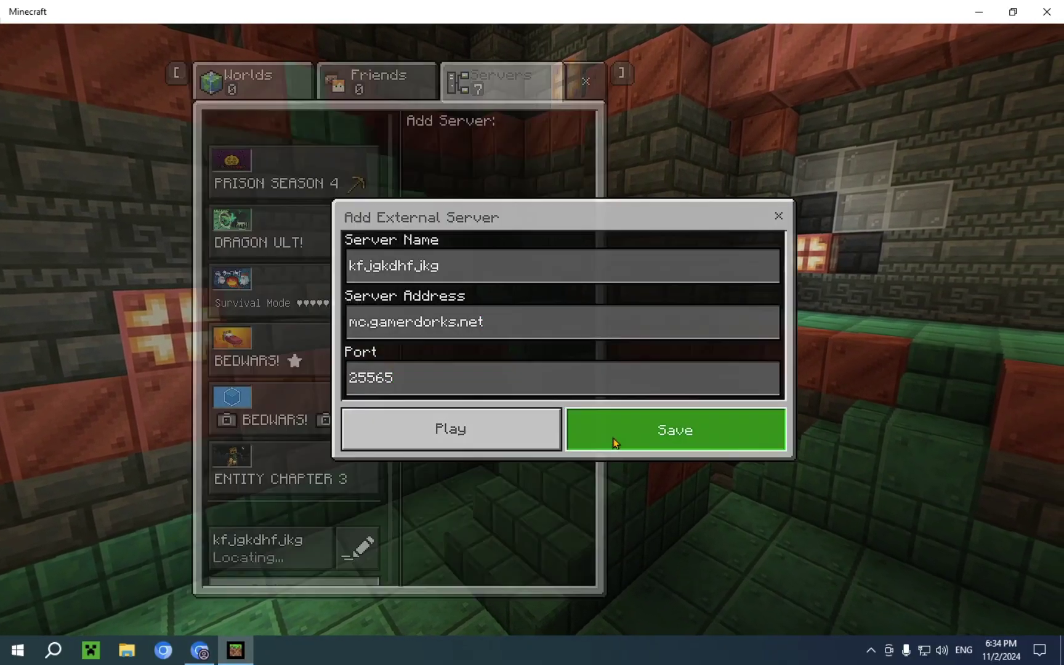